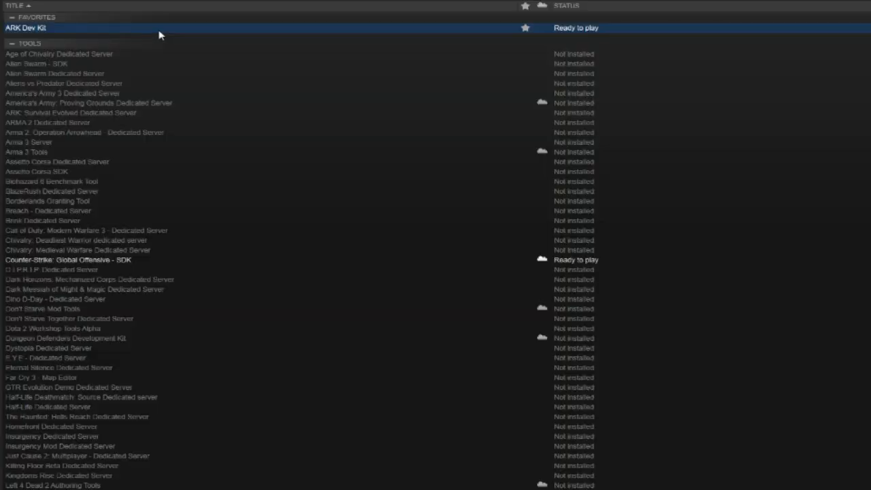
Bring up ARK Dev Kit options in Steam and open the library's steamapps folder.
{"action": "right_click", "coordinate": [159, 31]}
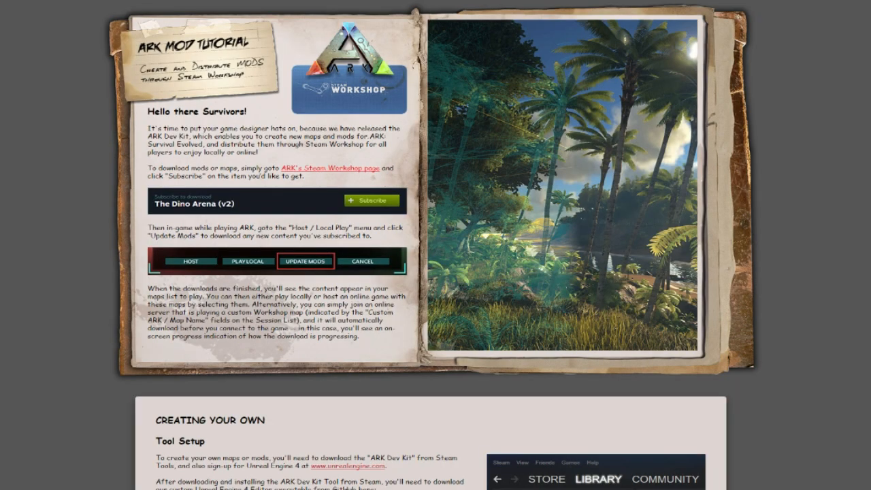
{"action": "scroll", "coordinate": [216, 191], "scroll_direction": "down", "scroll_amount": 5}
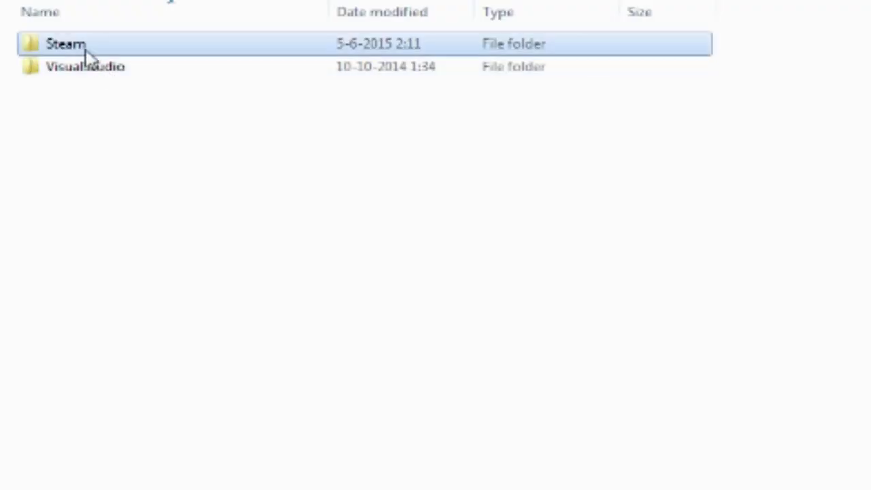
{"action": "double_click", "coordinate": [88, 49]}
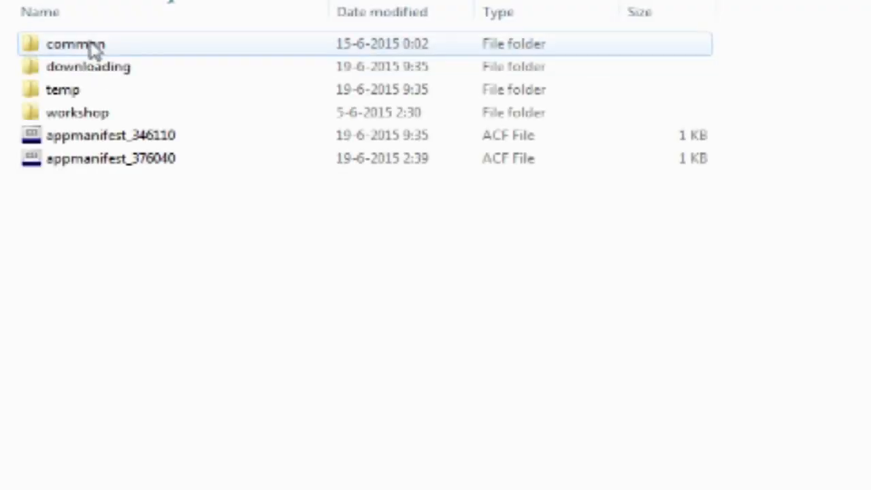
Browse common > ARKDevKit > Engine > Binaries > Win64 to reach the UE4Editor application.
{"action": "double_click", "coordinate": [92, 49]}
{"action": "double_click", "coordinate": [89, 71]}
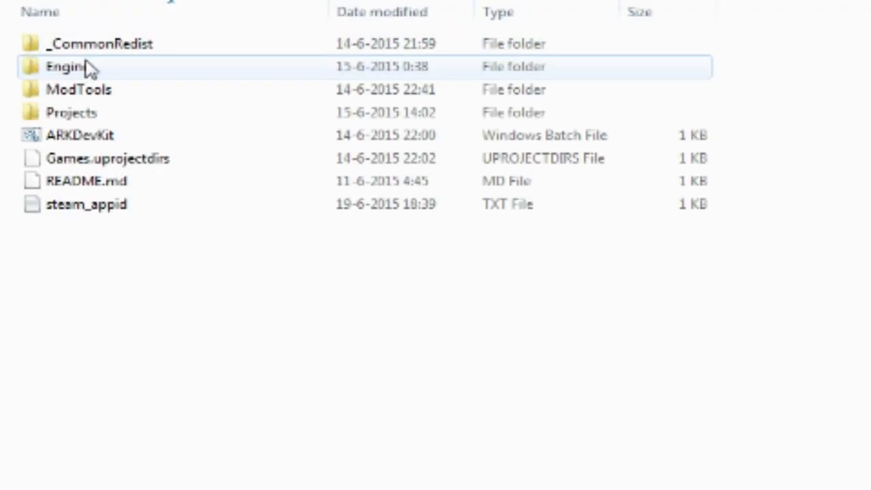
{"action": "double_click", "coordinate": [89, 67]}
{"action": "double_click", "coordinate": [91, 46]}
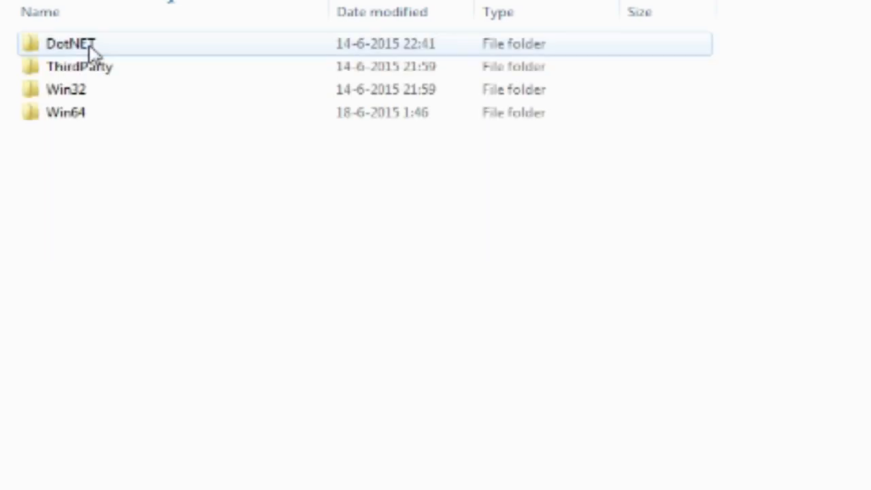
{"action": "double_click", "coordinate": [87, 115]}
{"action": "scroll", "coordinate": [96, 81], "scroll_direction": "down", "scroll_amount": 4}
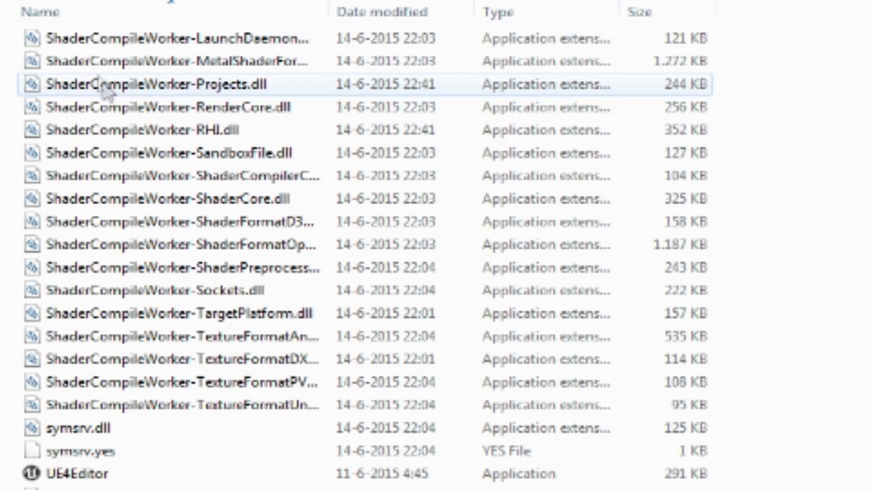
{"action": "scroll", "coordinate": [95, 80], "scroll_direction": "down", "scroll_amount": 6}
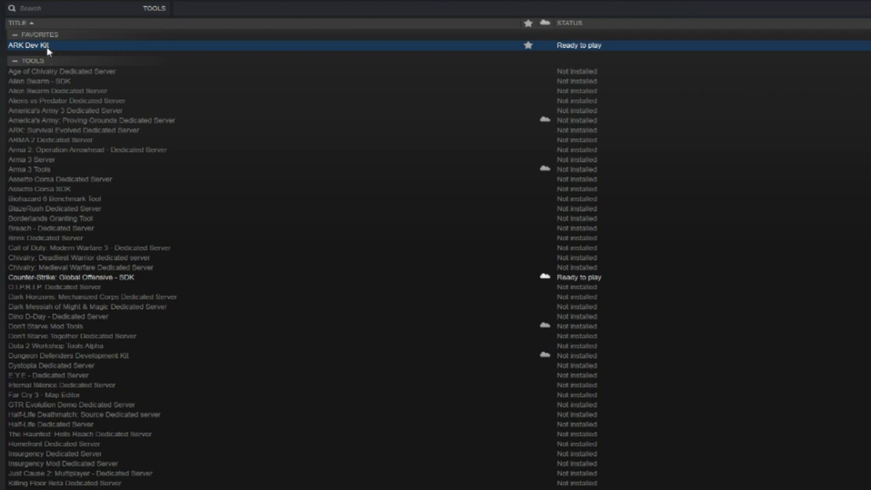
Launch the ARK Dev Kit from Steam via Play Game so the editor loads TestMap.
{"action": "right_click", "coordinate": [47, 52]}
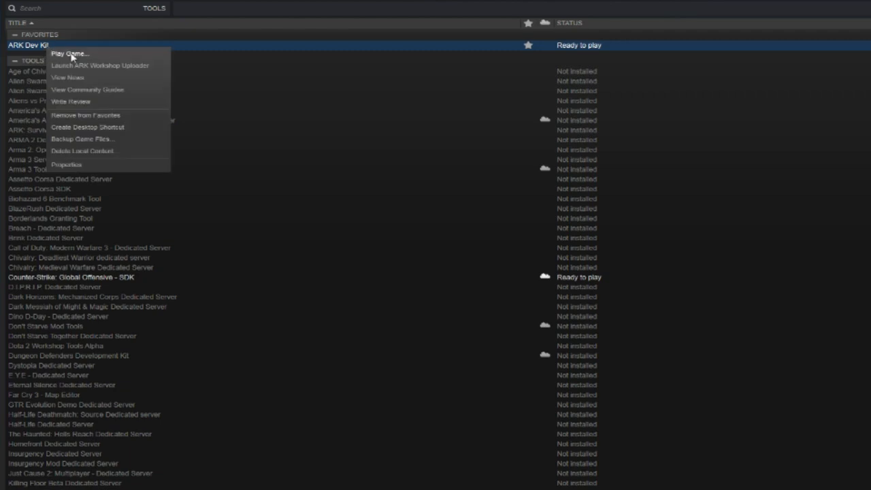
{"action": "left_click", "coordinate": [71, 53]}
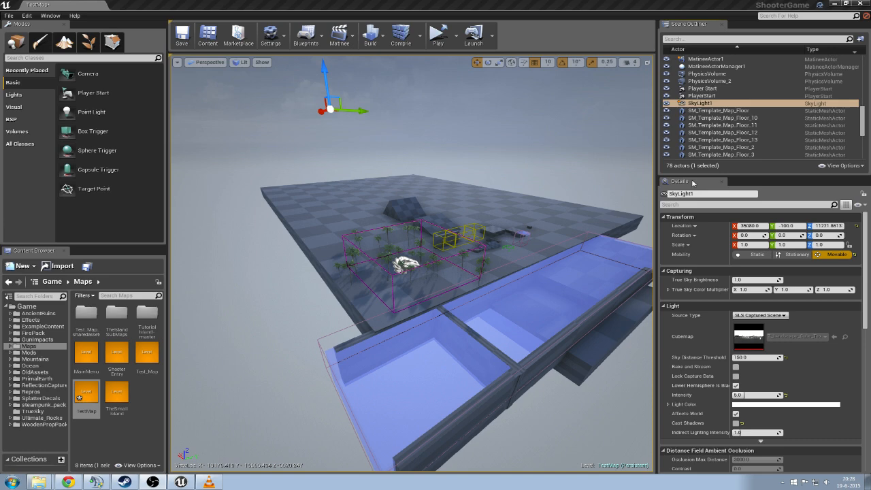
Select the floor meshes and then PhysicsVolume_2 in the Scene Outliner to view its water settings.
{"action": "left_click", "coordinate": [703, 113]}
{"action": "left_click", "coordinate": [703, 145]}
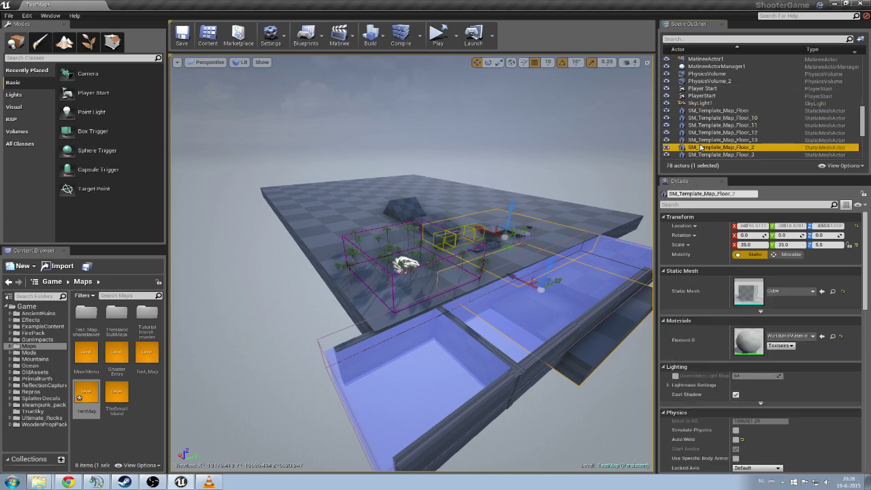
{"action": "left_click", "coordinate": [705, 82]}
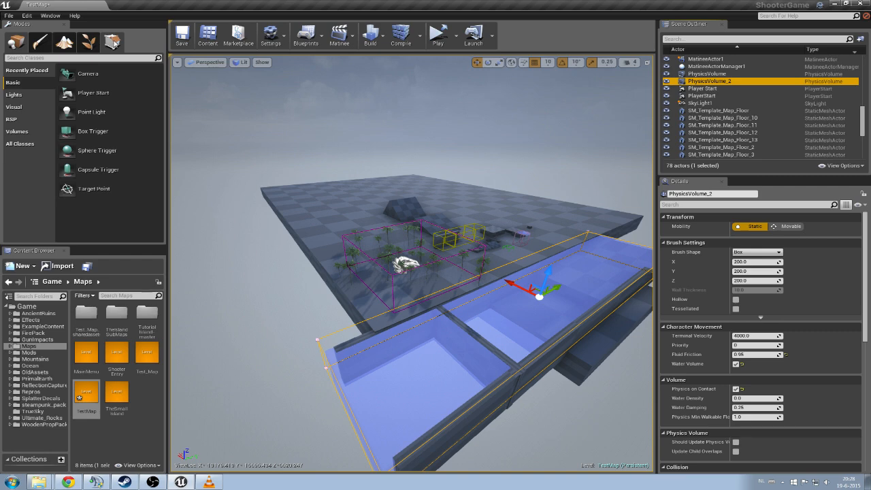
Browse the Modes panel's BSP, Volumes, All Classes and Recently Placed lists.
{"action": "left_click", "coordinate": [12, 119]}
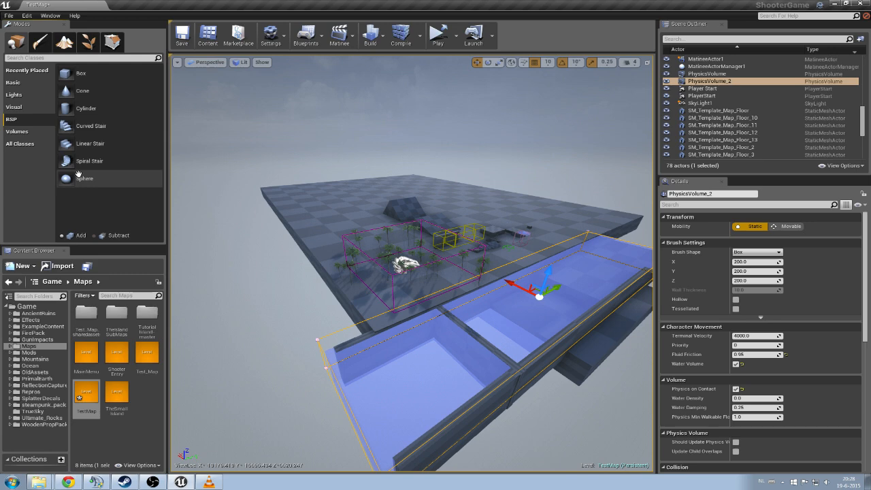
{"action": "left_click", "coordinate": [21, 132]}
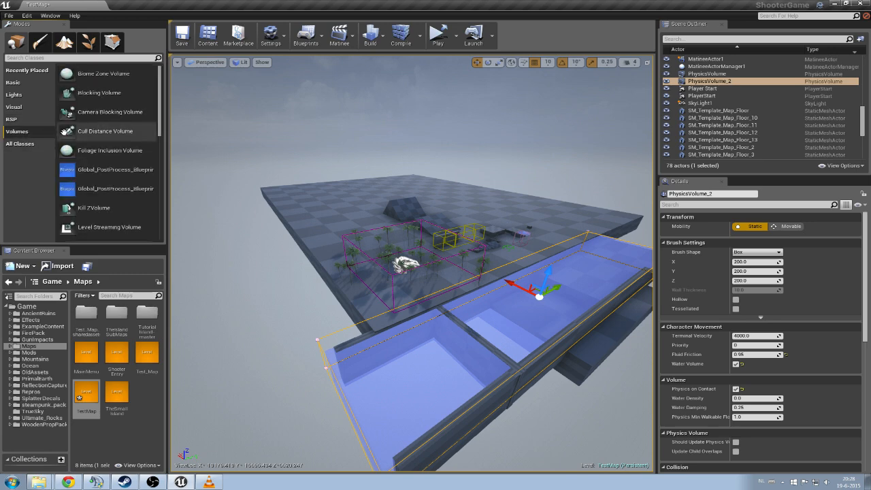
{"action": "left_click", "coordinate": [34, 145]}
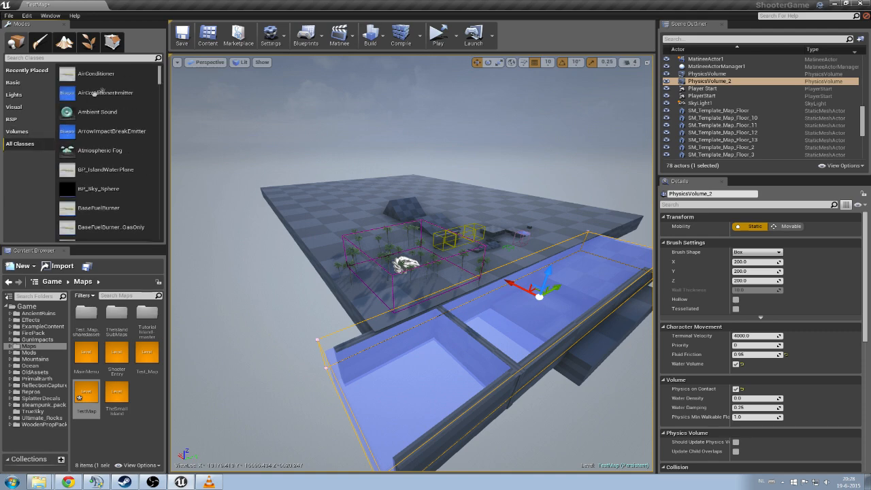
{"action": "left_click", "coordinate": [34, 72]}
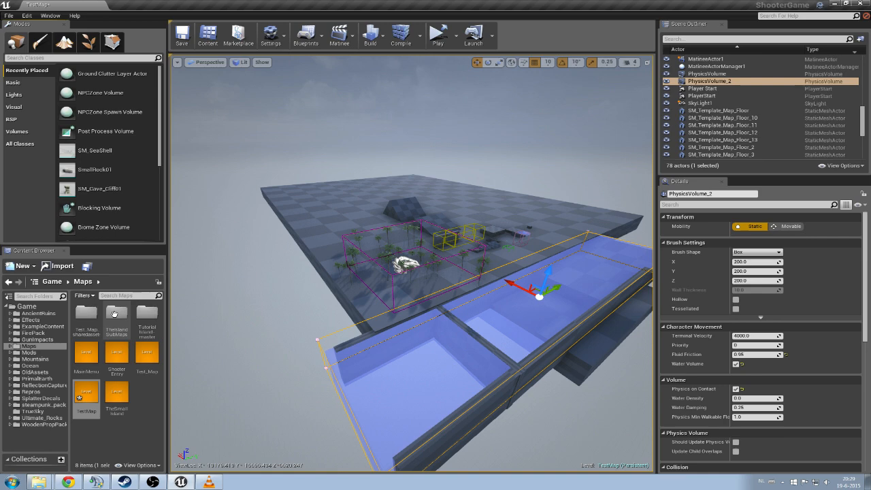
Navigate Game > Maps > TheIslandSubMaps in the Content Browser to list its level assets.
{"action": "double_click", "coordinate": [114, 313]}
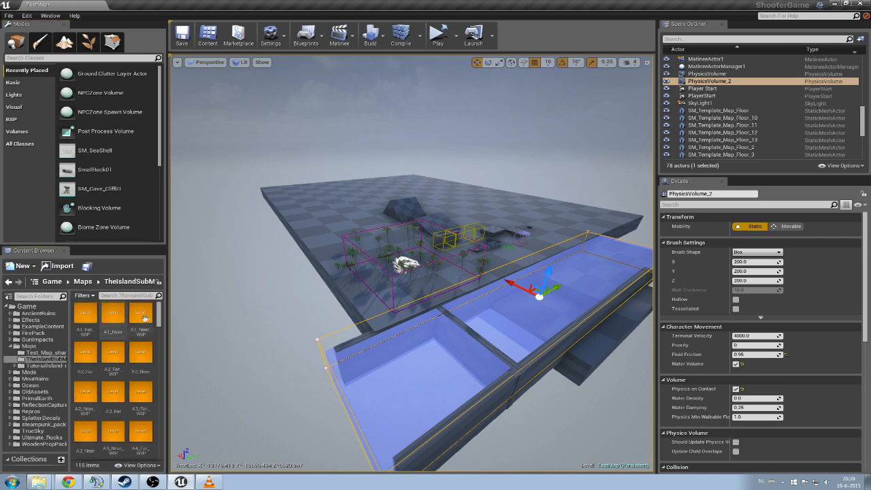
{"action": "left_click_drag", "start_coordinate": [159, 308], "coordinate": [160, 309]}
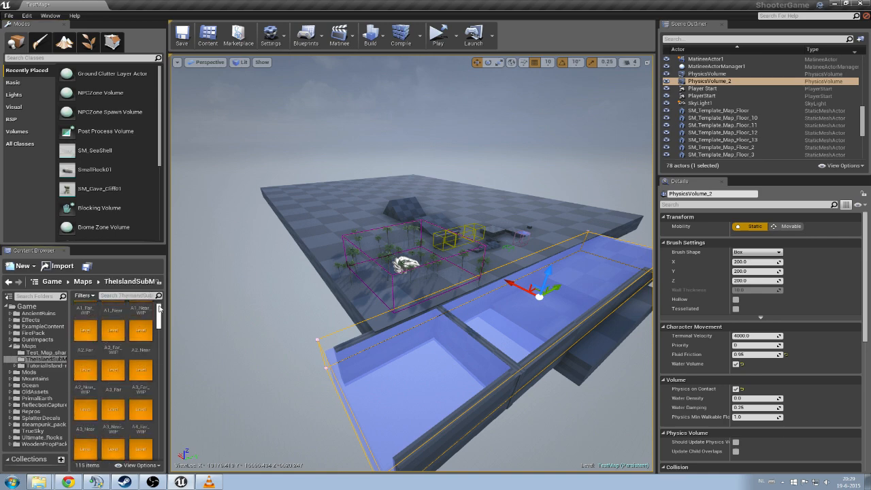
{"action": "left_click", "coordinate": [27, 306]}
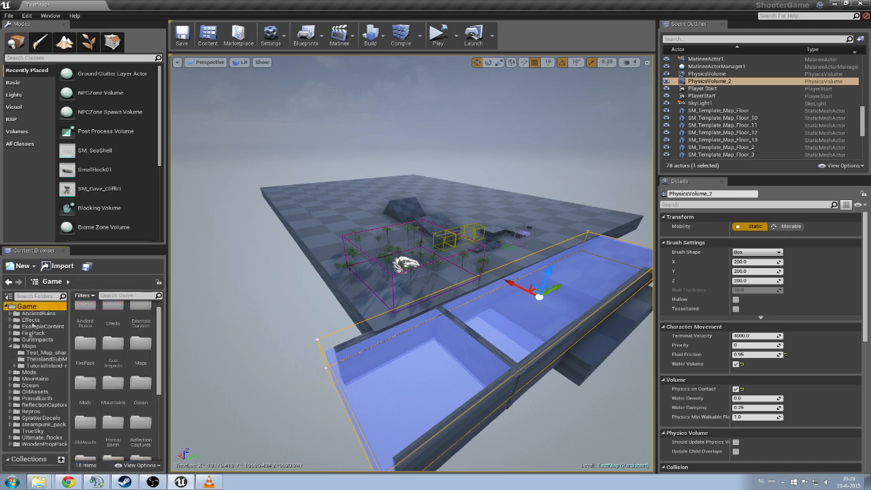
{"action": "left_click", "coordinate": [25, 346]}
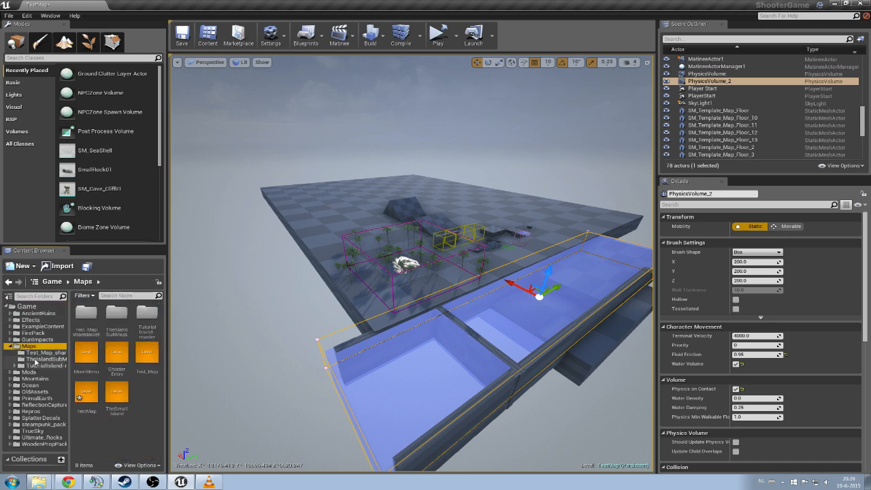
{"action": "left_click", "coordinate": [34, 359]}
{"action": "left_click_drag", "start_coordinate": [161, 312], "coordinate": [161, 398]}
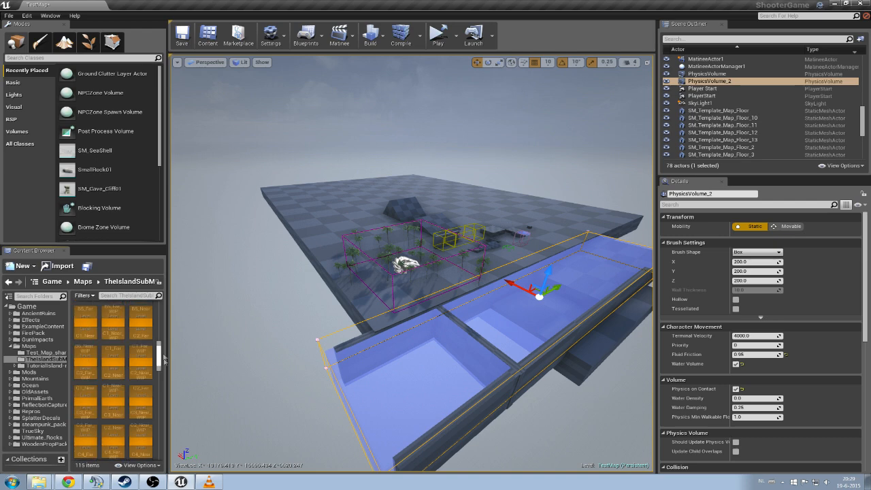
{"action": "left_click_drag", "start_coordinate": [162, 398], "coordinate": [155, 430]}
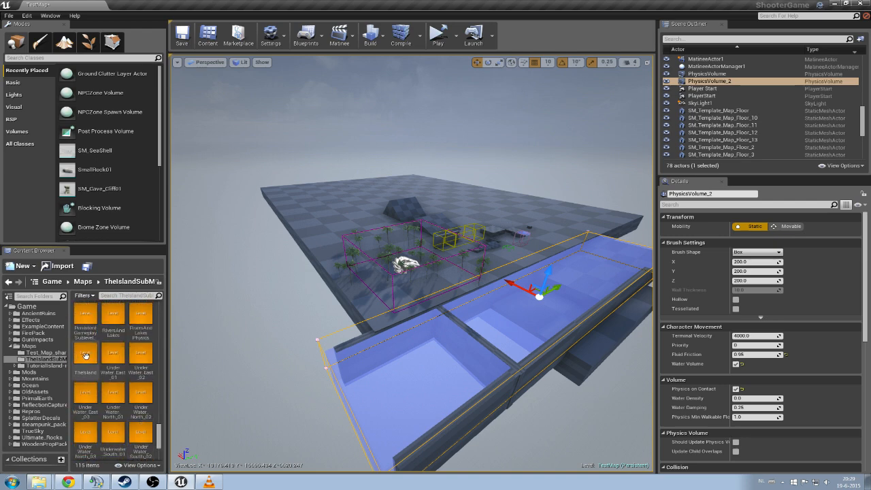